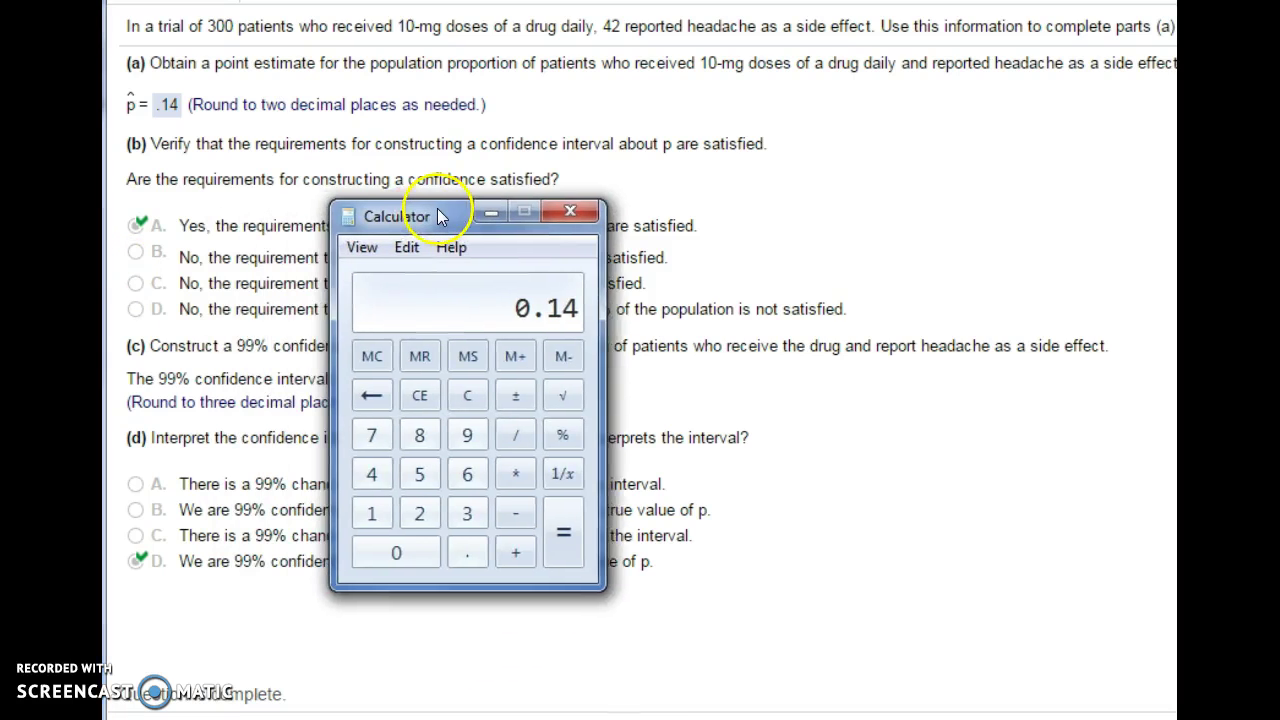
# - Drag the Calculator window off the homework question text
pyautogui.moveTo(437, 208); pyautogui.dragTo(522, 180)
# - Verify on Calculator that 42 ÷ 300 = 0.14, then minimize it
pyautogui.click(448, 451)
pyautogui.click(496, 490)
pyautogui.click(586, 420)
pyautogui.click(541, 486)
pyautogui.click(486, 524)
pyautogui.click(482, 522)
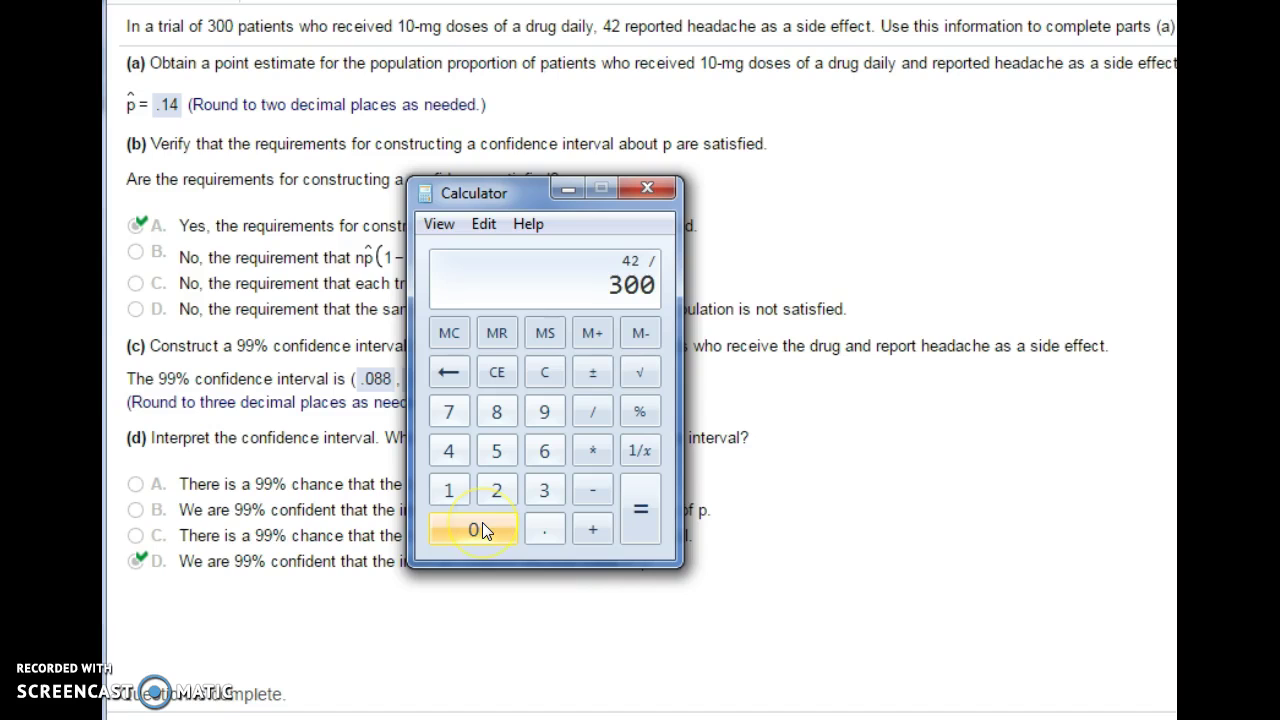
pyautogui.click(640, 526)
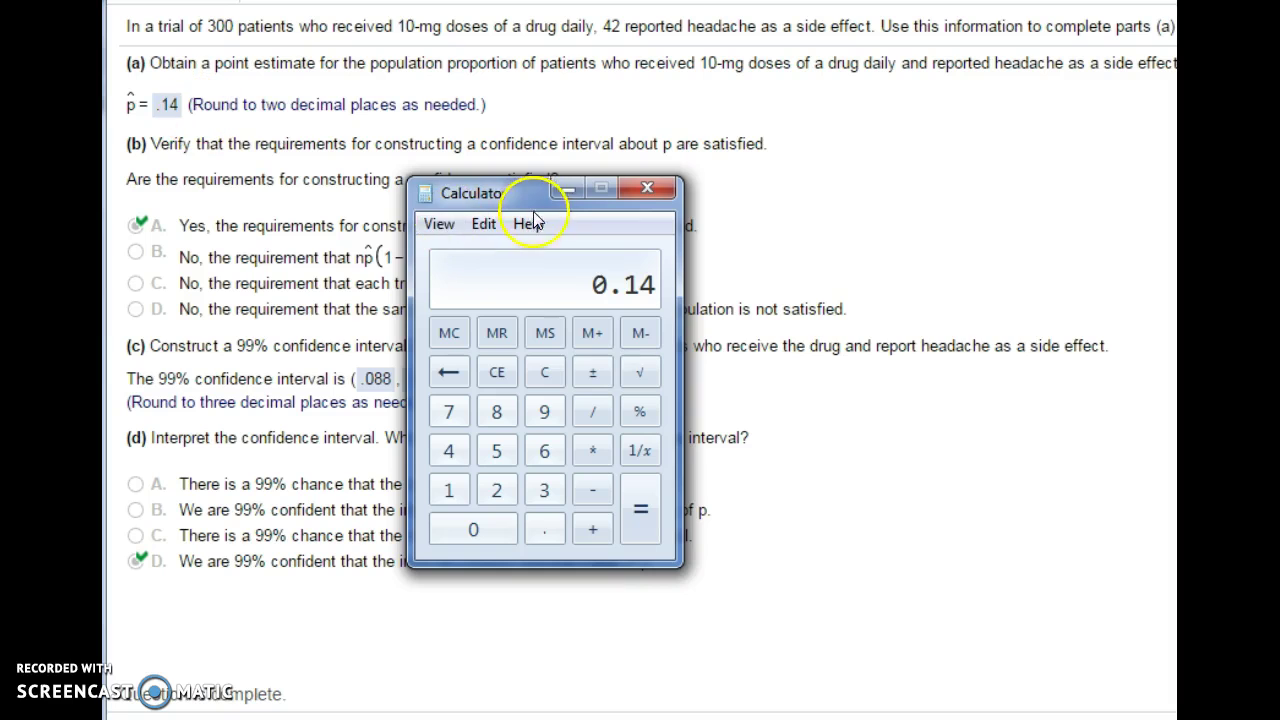
pyautogui.click(566, 189)
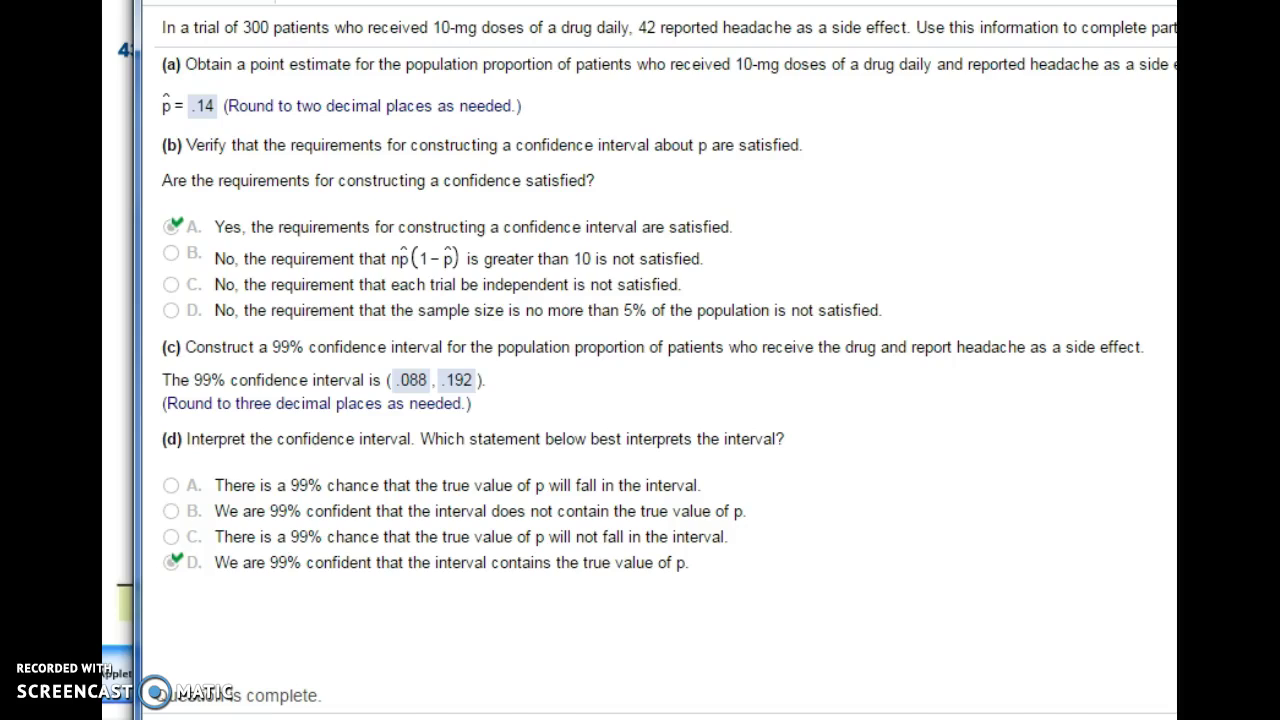
# - Switch to the textbook page with the confidence-interval formula for a proportion
pyautogui.hotkey('alt', 'Tab')
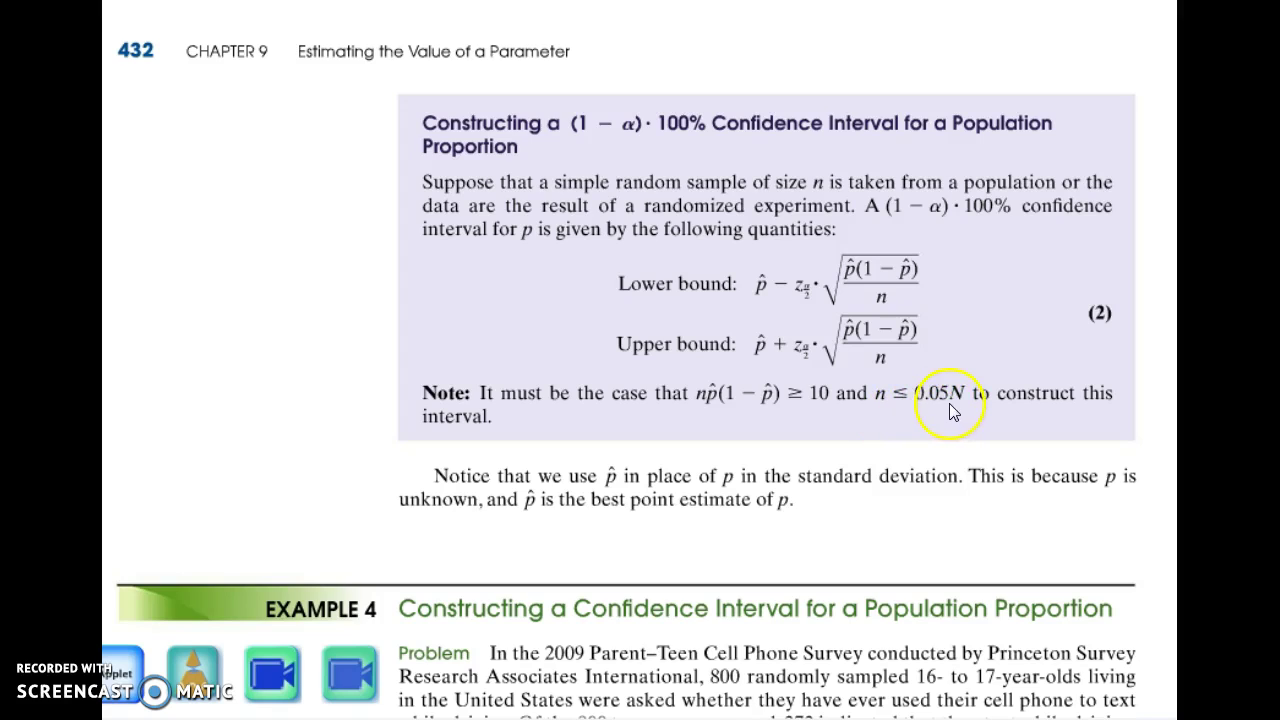
# - Bring Calculator back and compute 300 × 0.14 = 42
pyautogui.click(122, 672)
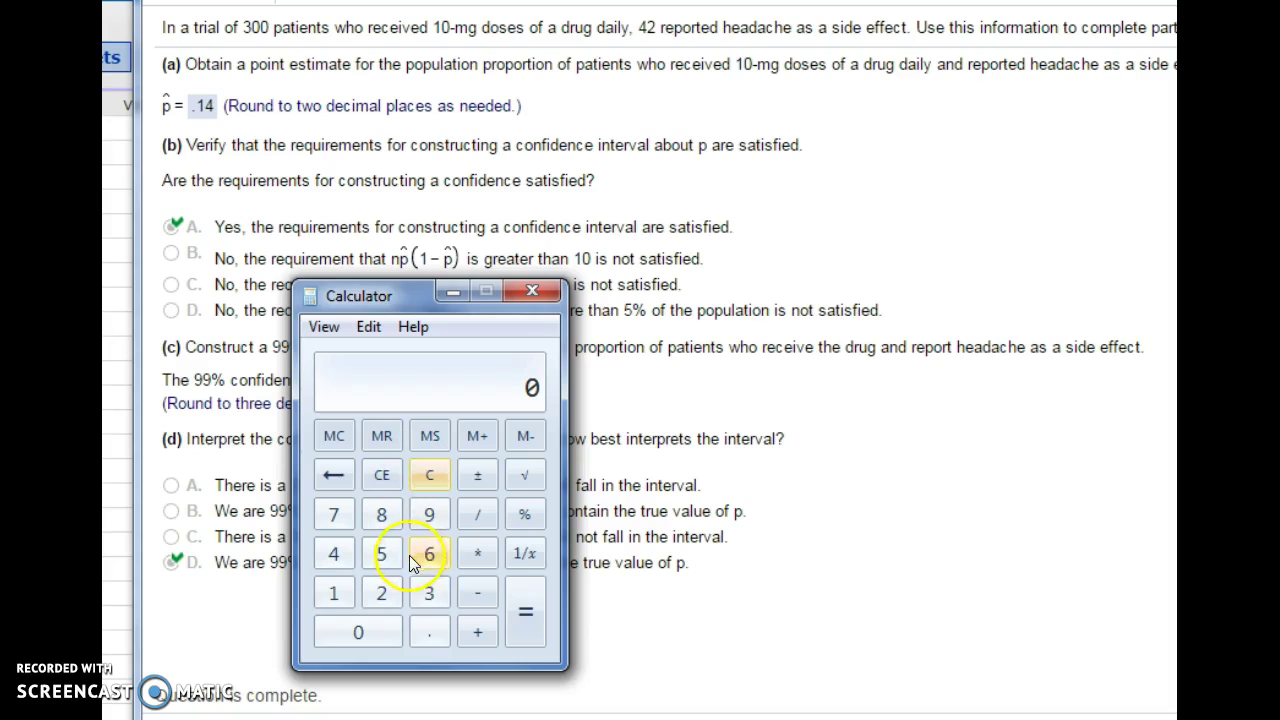
pyautogui.click(429, 593)
pyautogui.click(371, 627)
pyautogui.click(371, 627)
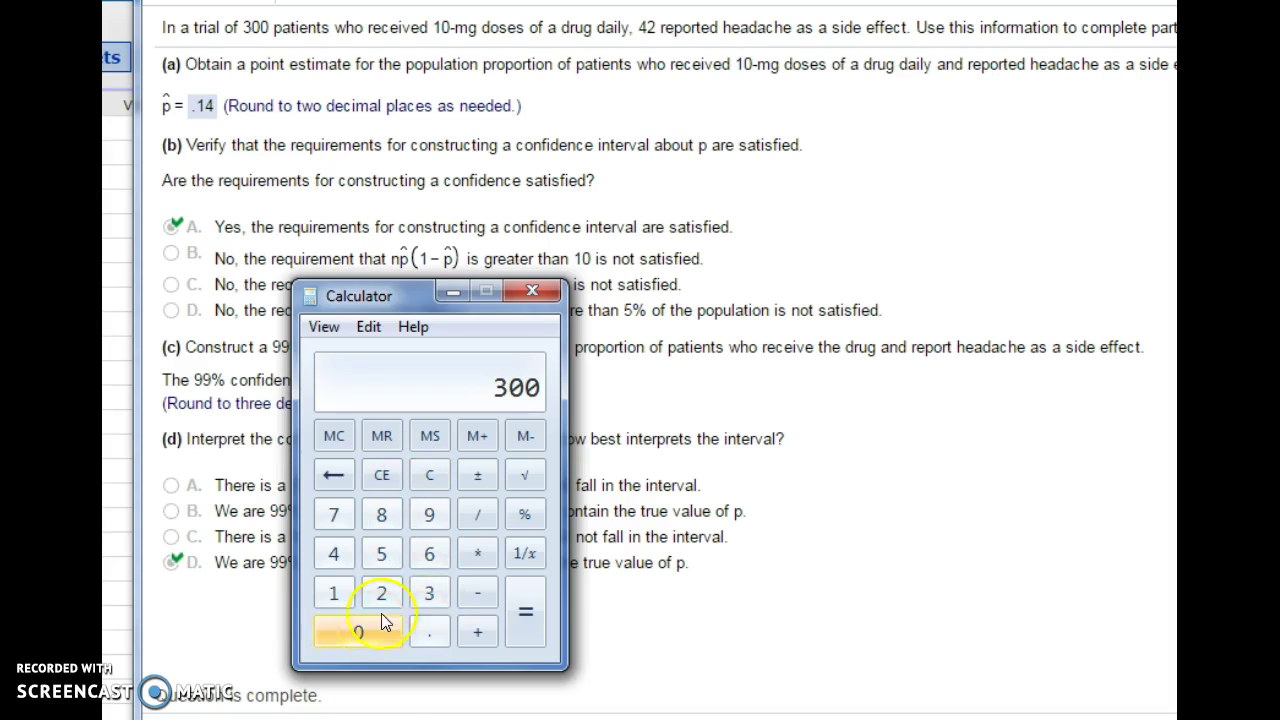
pyautogui.click(477, 553)
pyautogui.click(429, 632)
pyautogui.click(343, 590)
pyautogui.click(334, 553)
# - Multiply by 0.86 to confirm n·p̂·(1−p̂) = 36.12, then bring StatCrunch forward
pyautogui.click(477, 553)
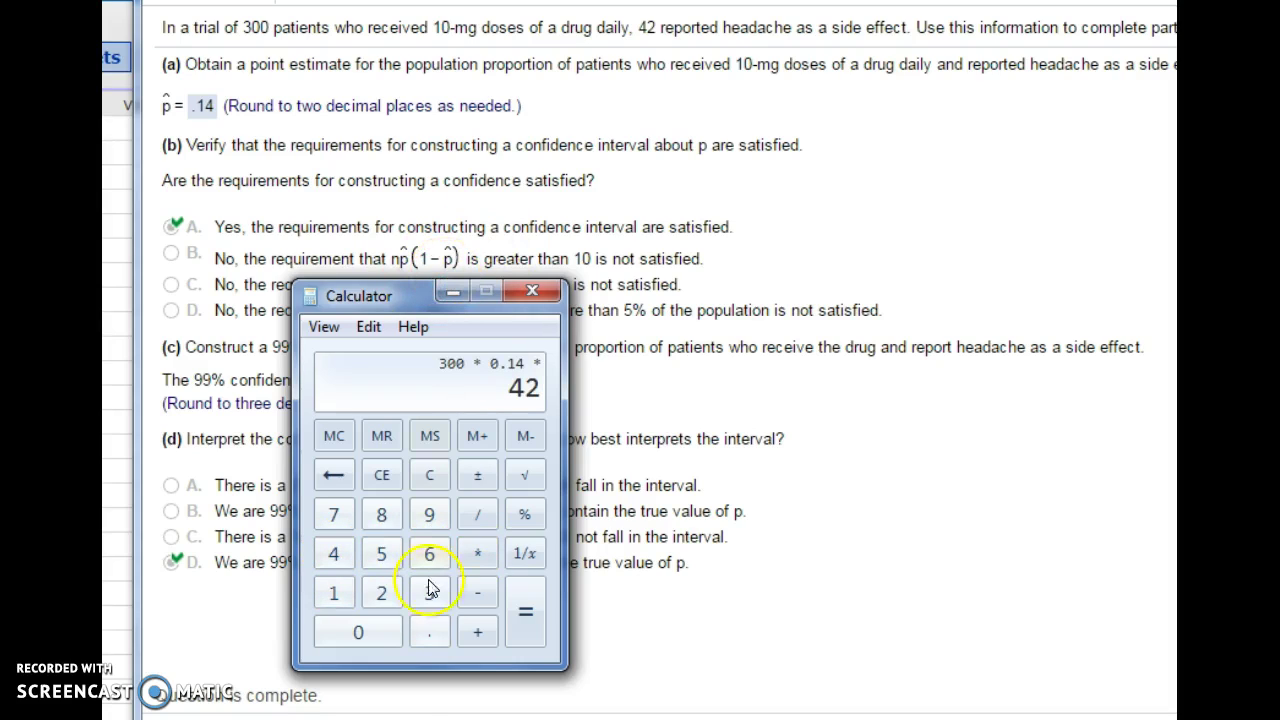
pyautogui.click(429, 630)
pyautogui.click(384, 518)
pyautogui.click(429, 553)
pyautogui.click(520, 624)
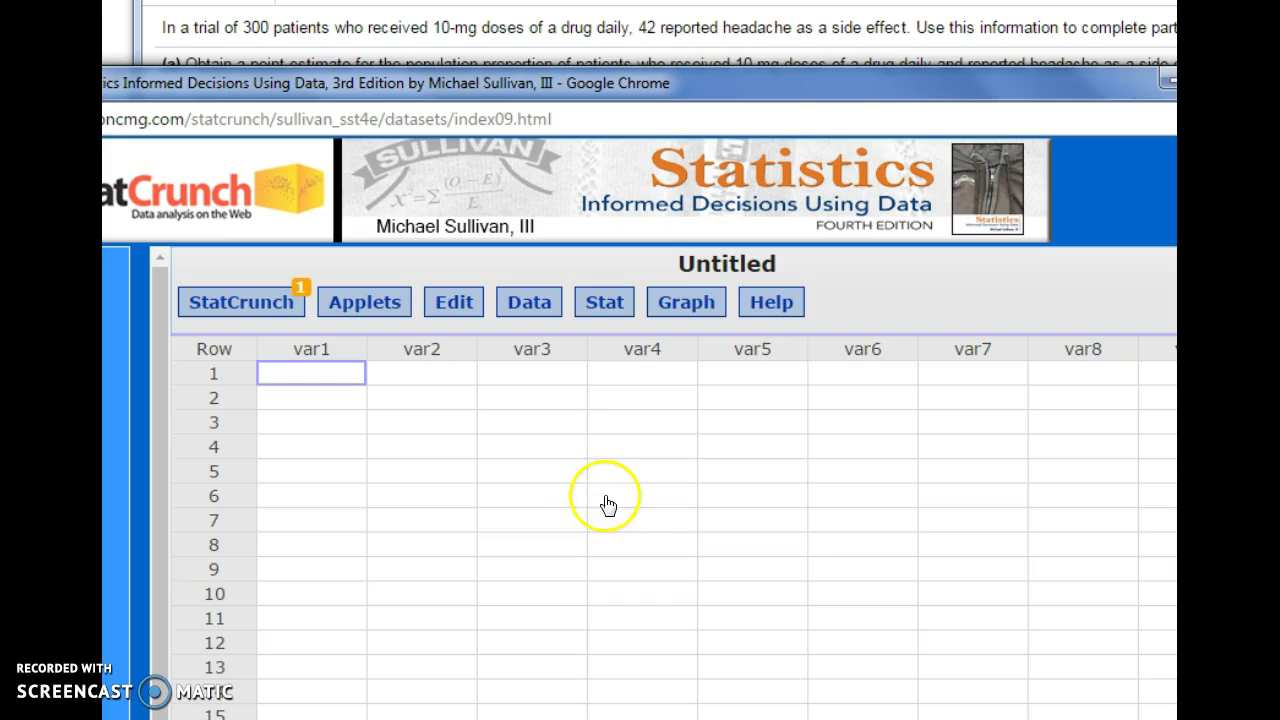
pyautogui.click(175, 710)
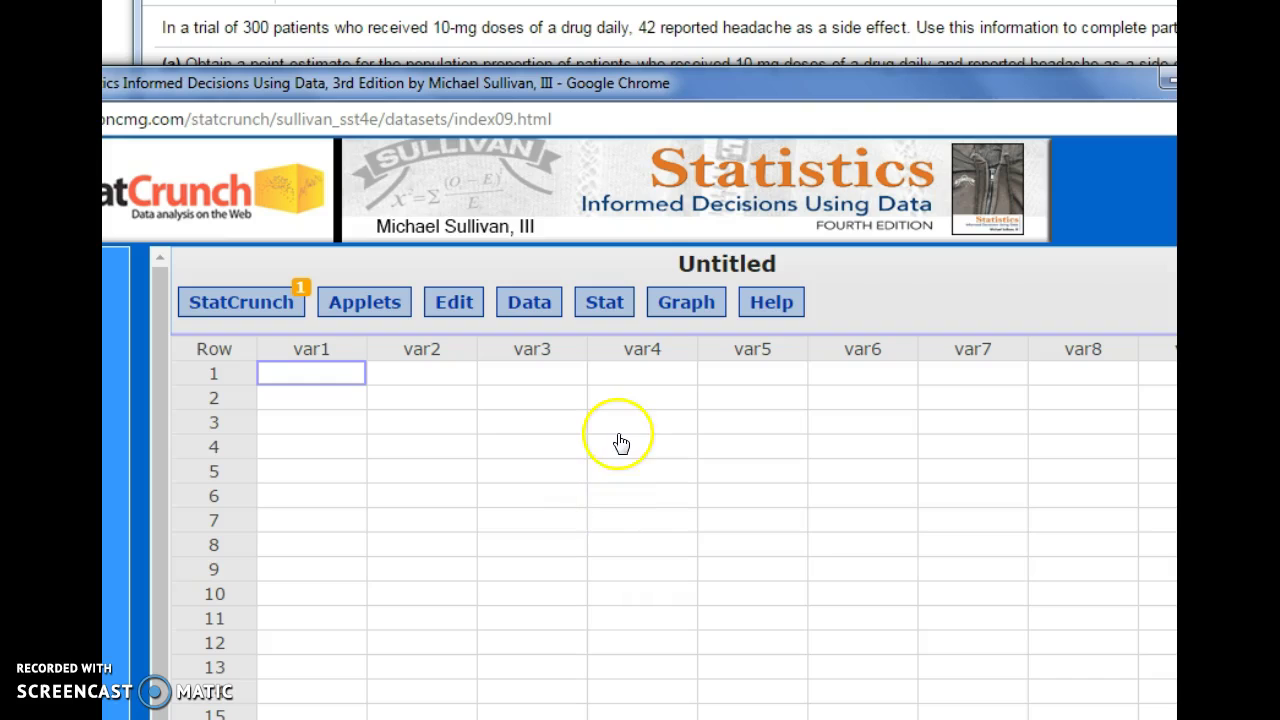
# - Open Stat > Proportion Stats > One Sample > With Summary in StatCrunch
pyautogui.click(619, 312)
pyautogui.moveTo(641, 471)
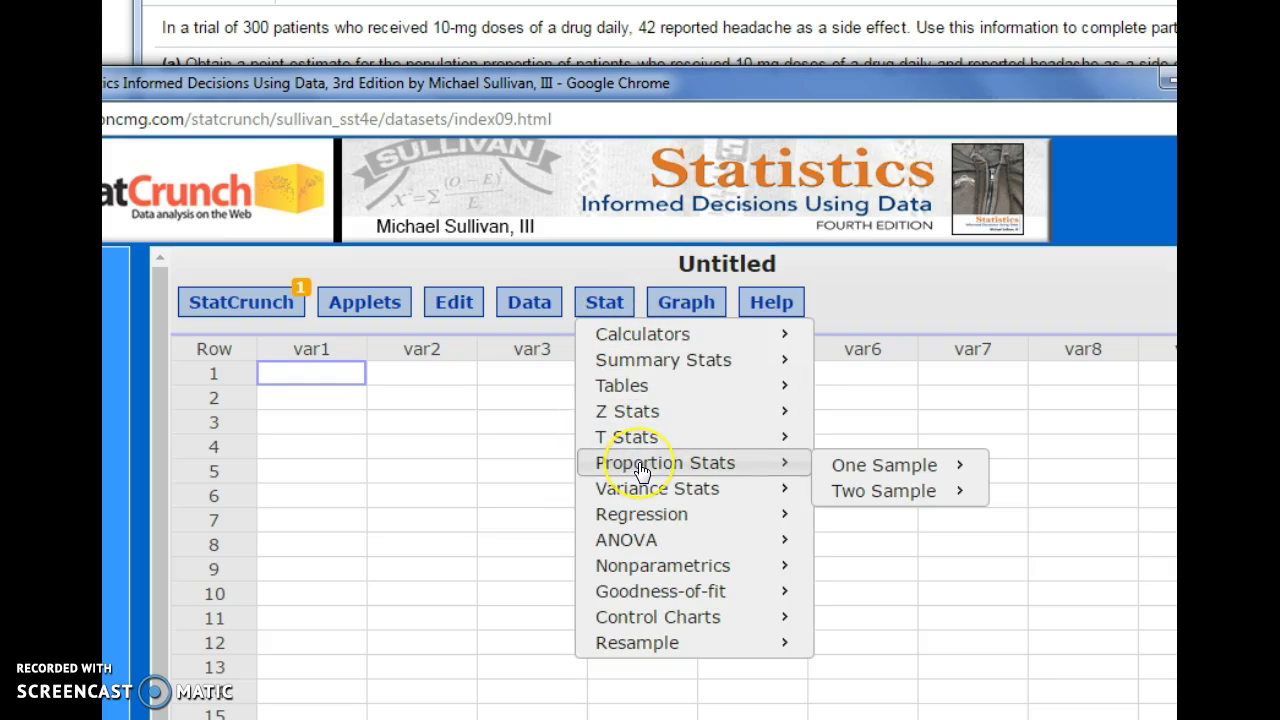
pyautogui.click(875, 465)
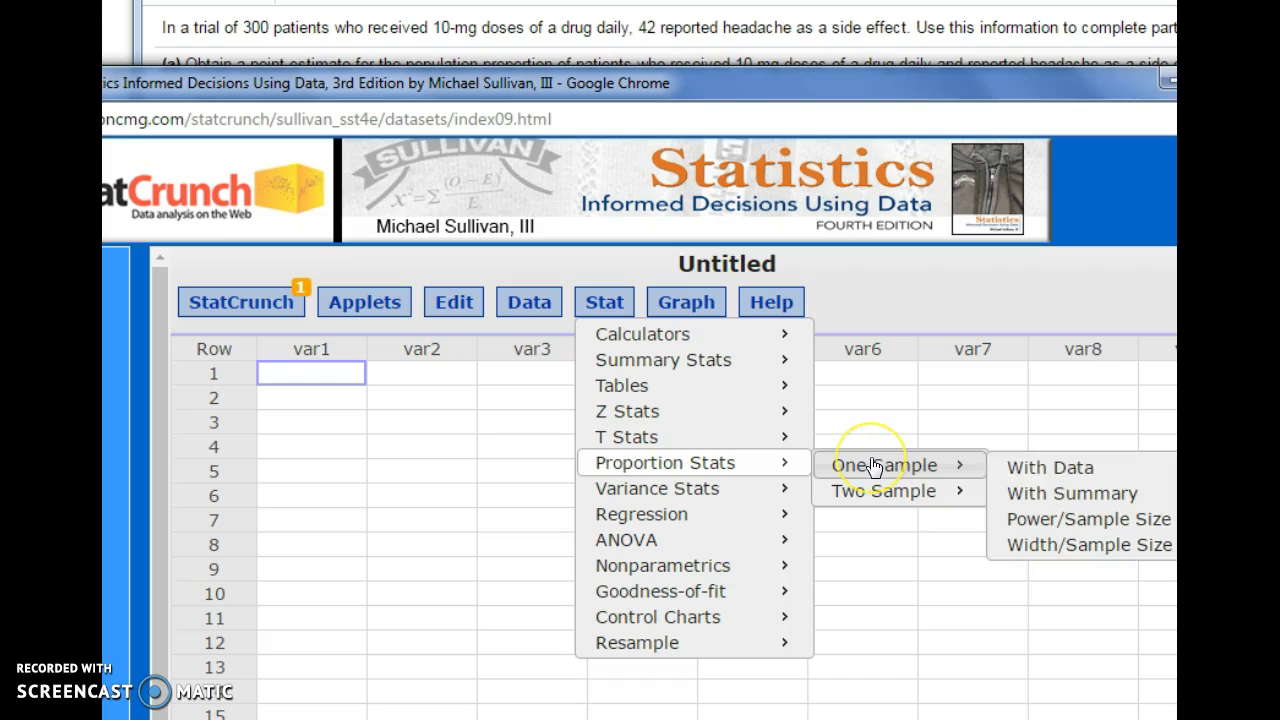
pyautogui.click(952, 468)
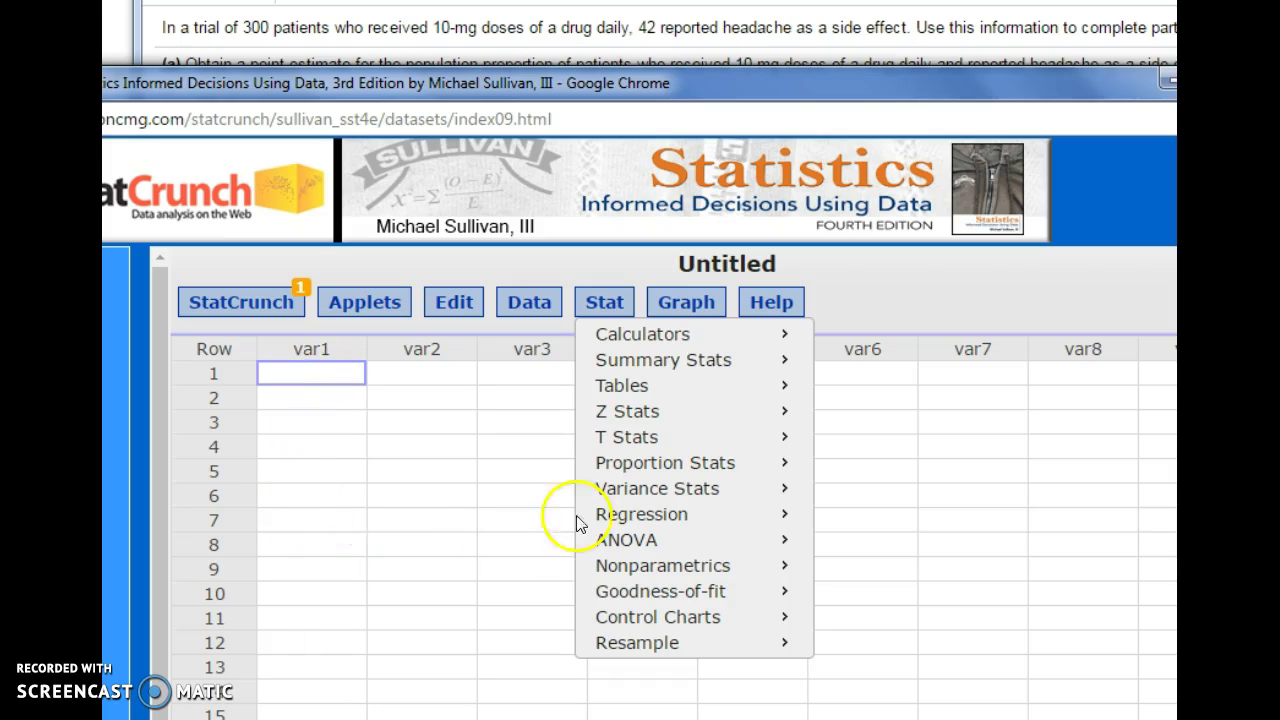
pyautogui.moveTo(712, 488)
pyautogui.moveTo(766, 466)
pyautogui.moveTo(853, 466)
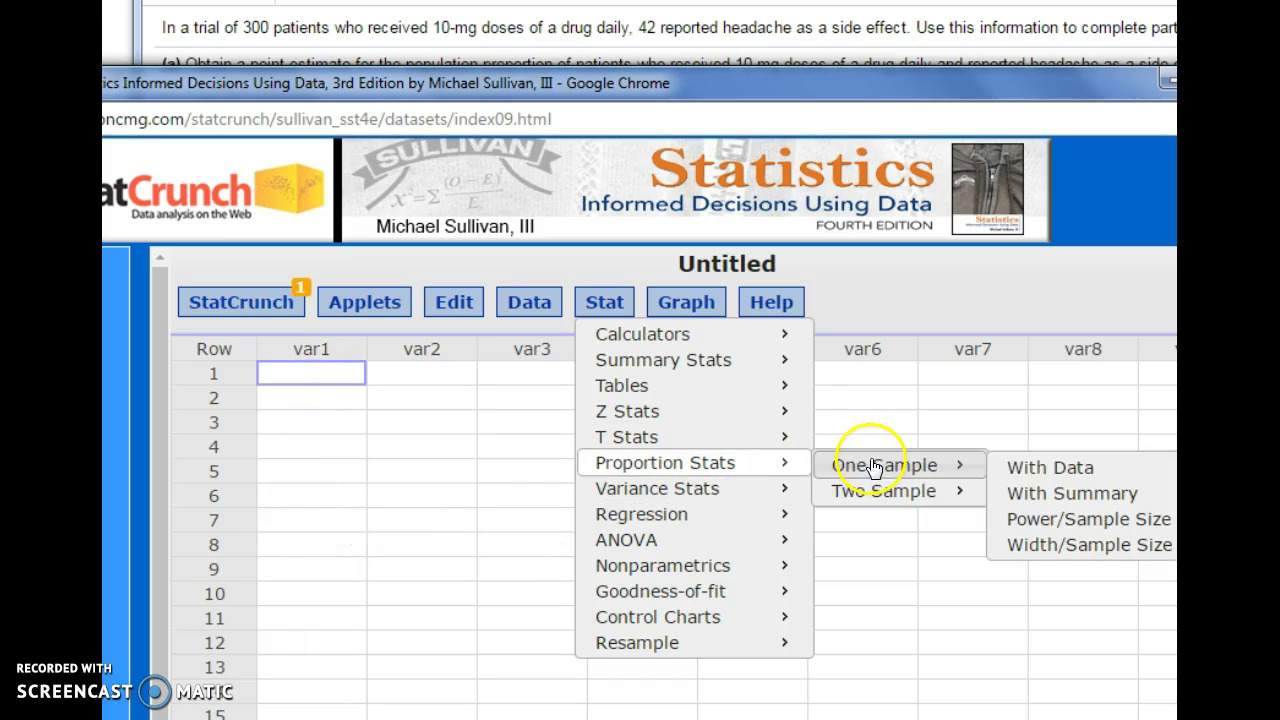
pyautogui.click(1030, 494)
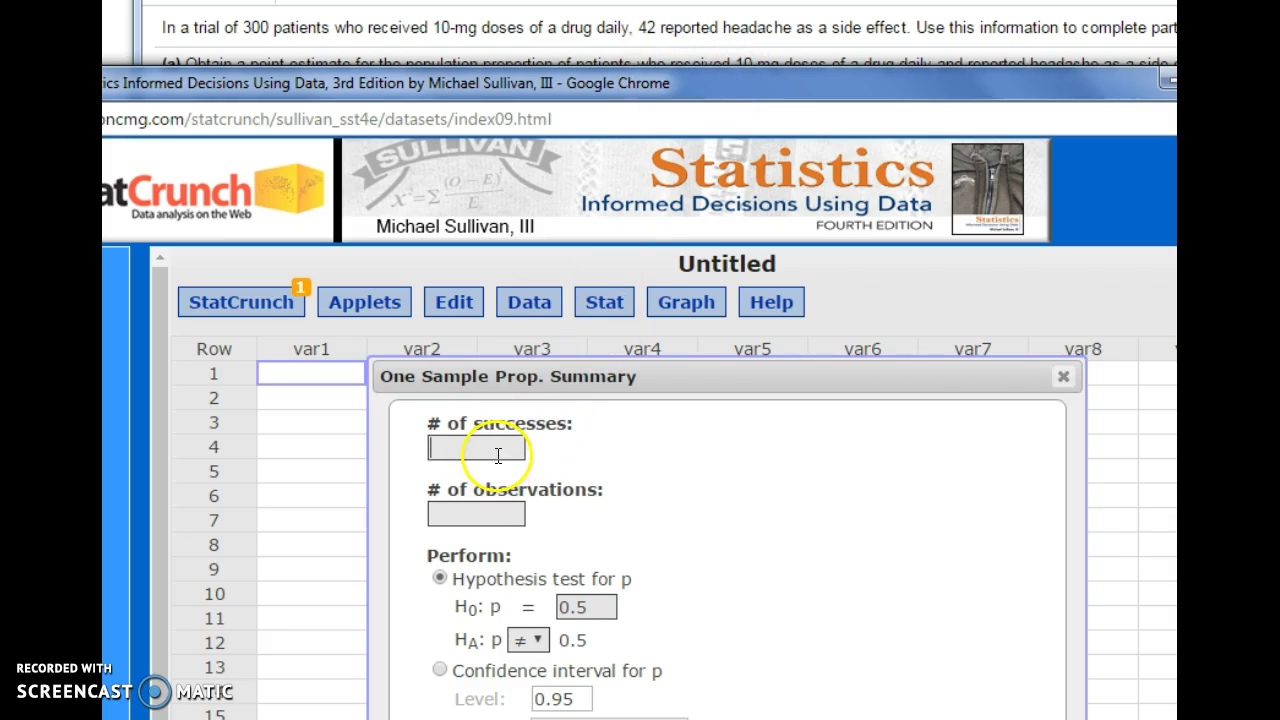
# - Enter 42 successes and 300 observations, choosing a confidence interval for p at level 0.99
pyautogui.write('42')
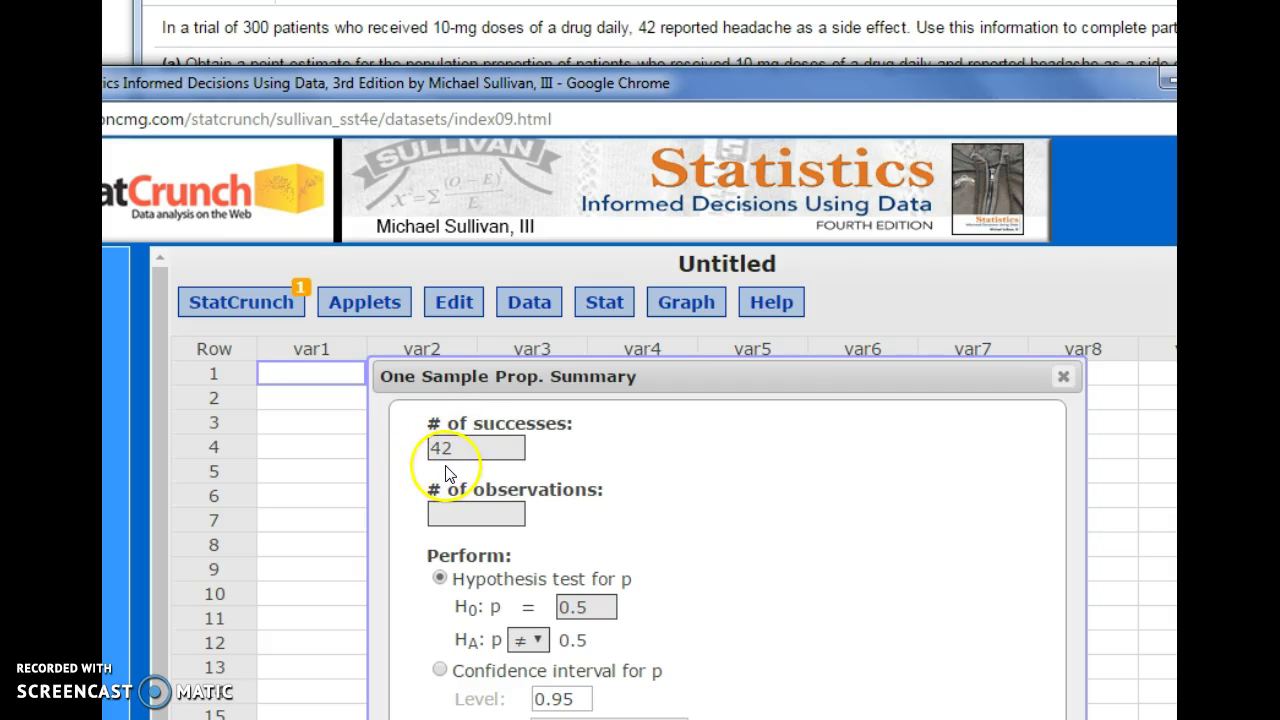
pyautogui.click(452, 515)
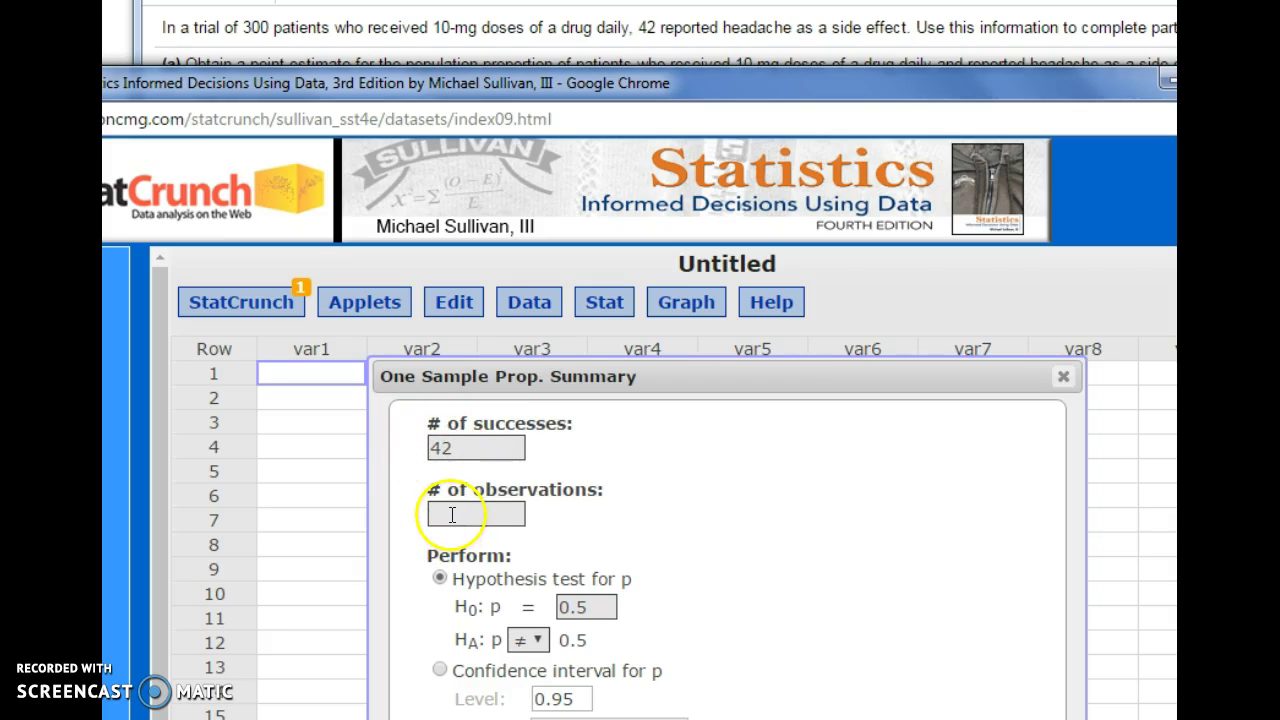
pyautogui.write('300')
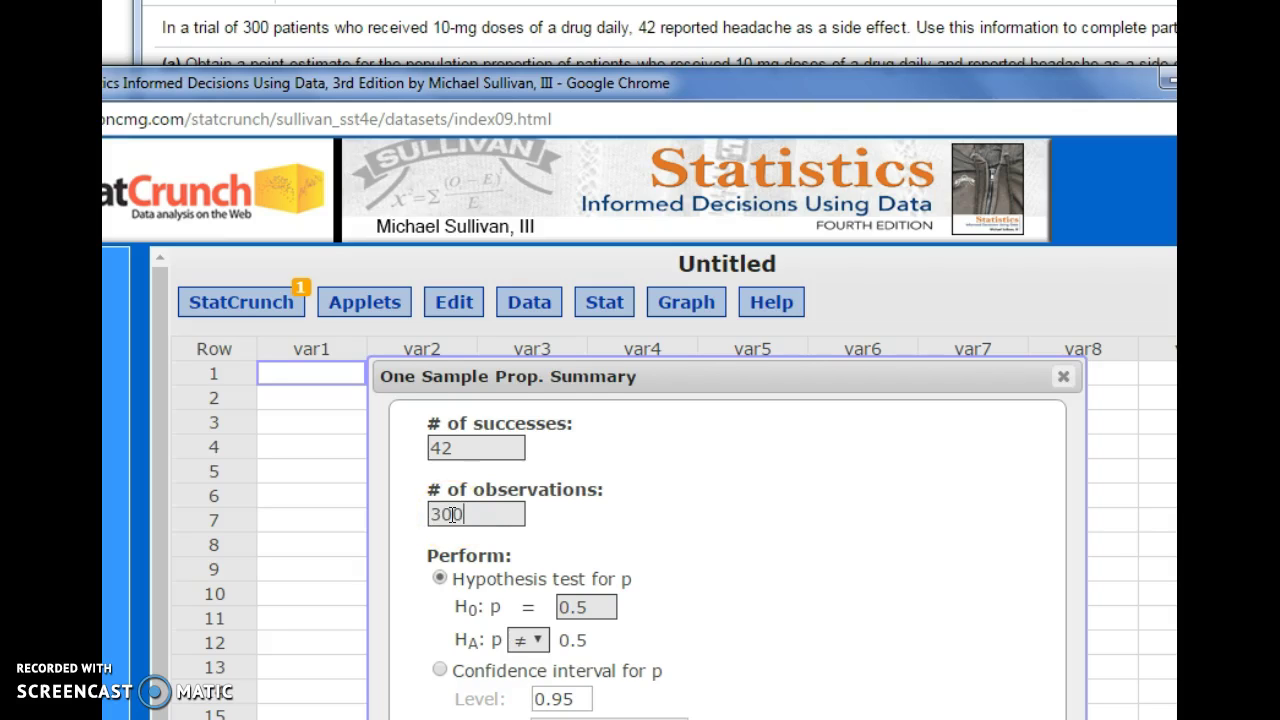
pyautogui.click(440, 672)
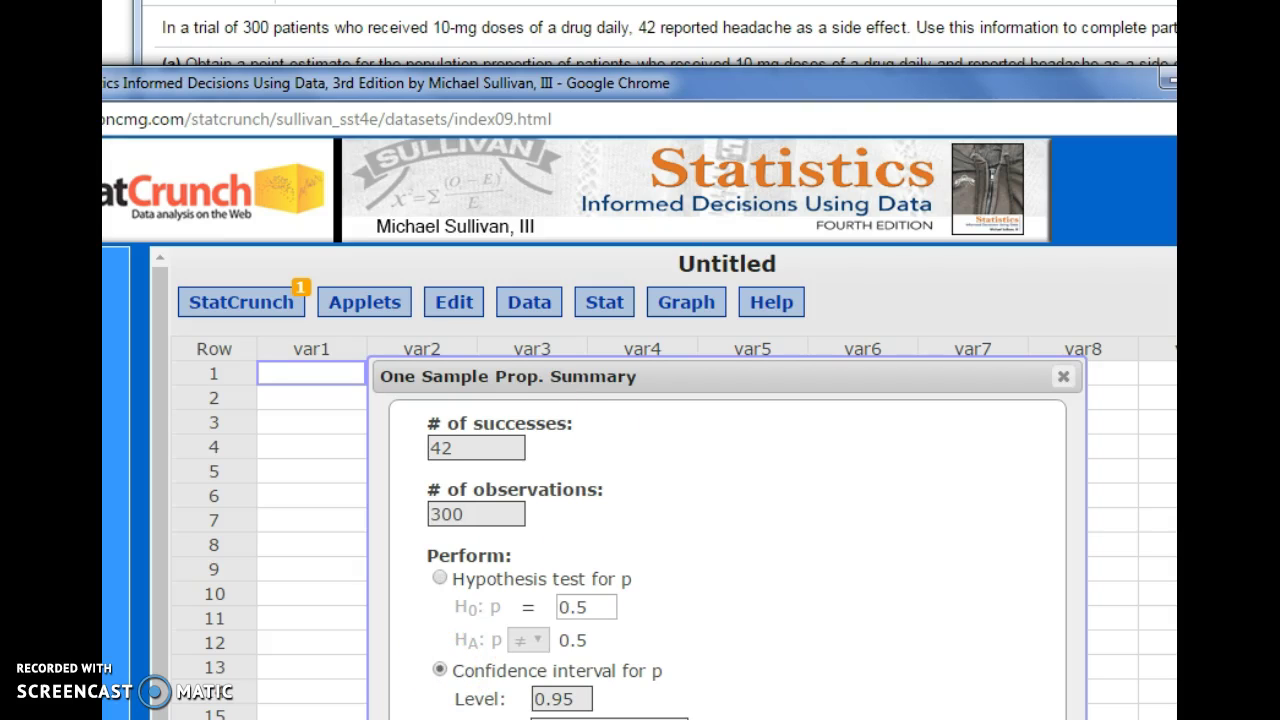
pyautogui.click(1050, 105)
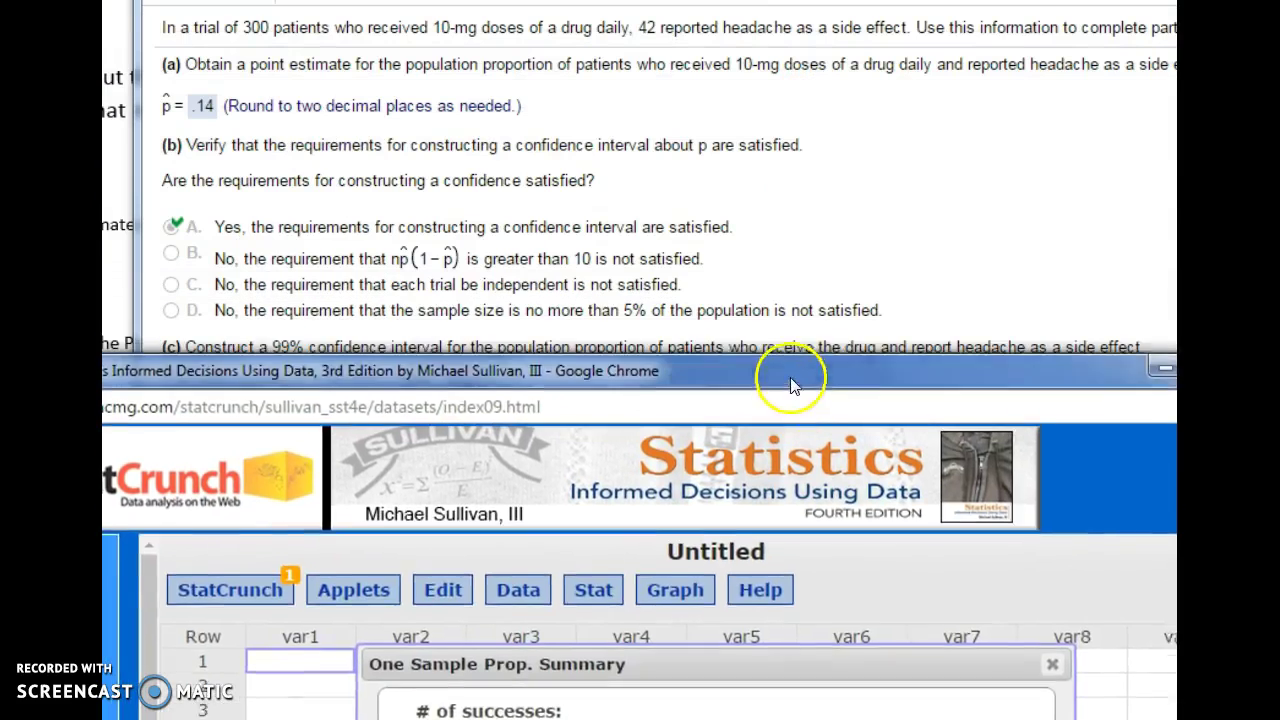
pyautogui.moveTo(790, 385); pyautogui.dragTo(794, 453)
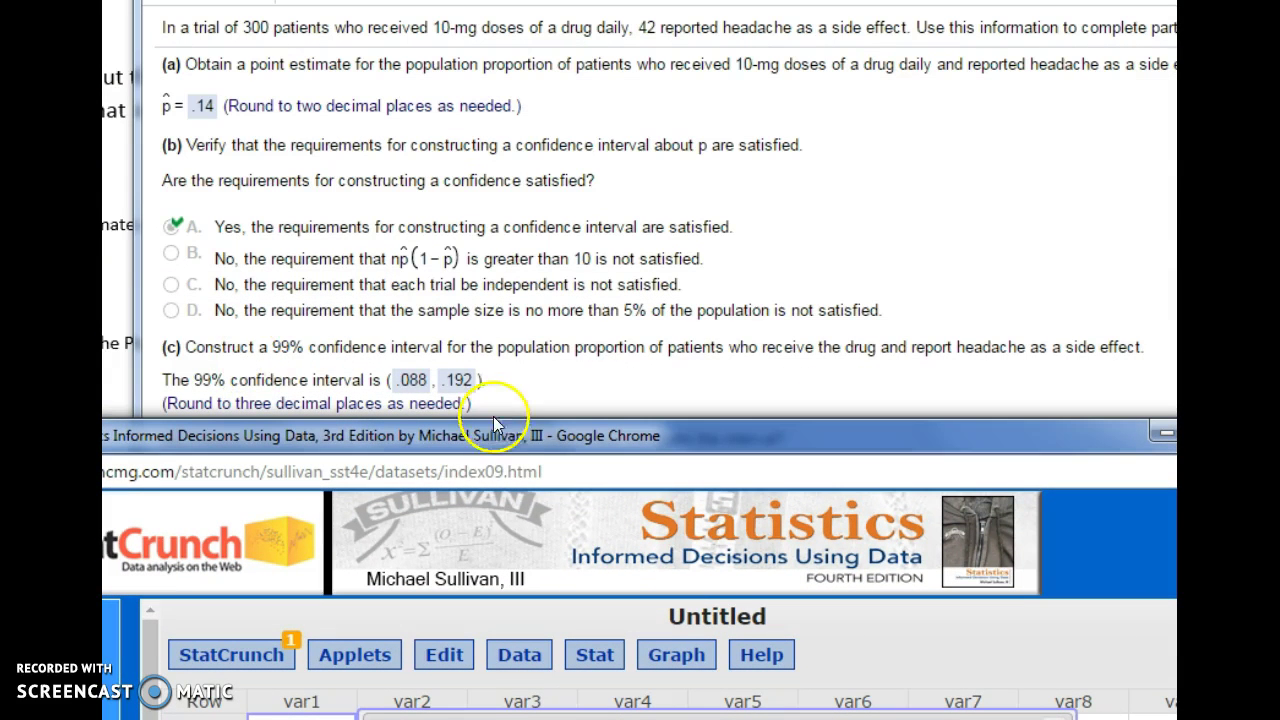
pyautogui.moveTo(503, 443); pyautogui.dragTo(557, 34)
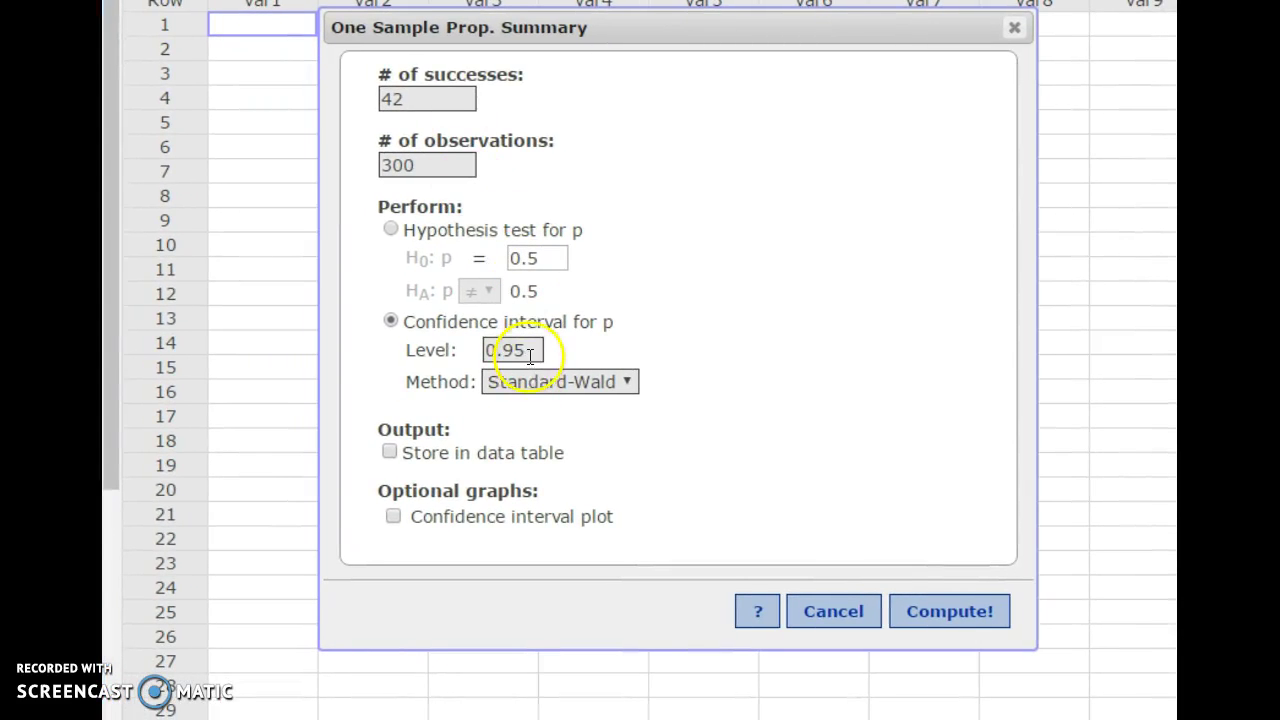
pyautogui.press('BackSpace')
pyautogui.write('9')
# - Compute the 99% interval for p in StatCrunch, then switch back to the homework
pyautogui.click(946, 612)
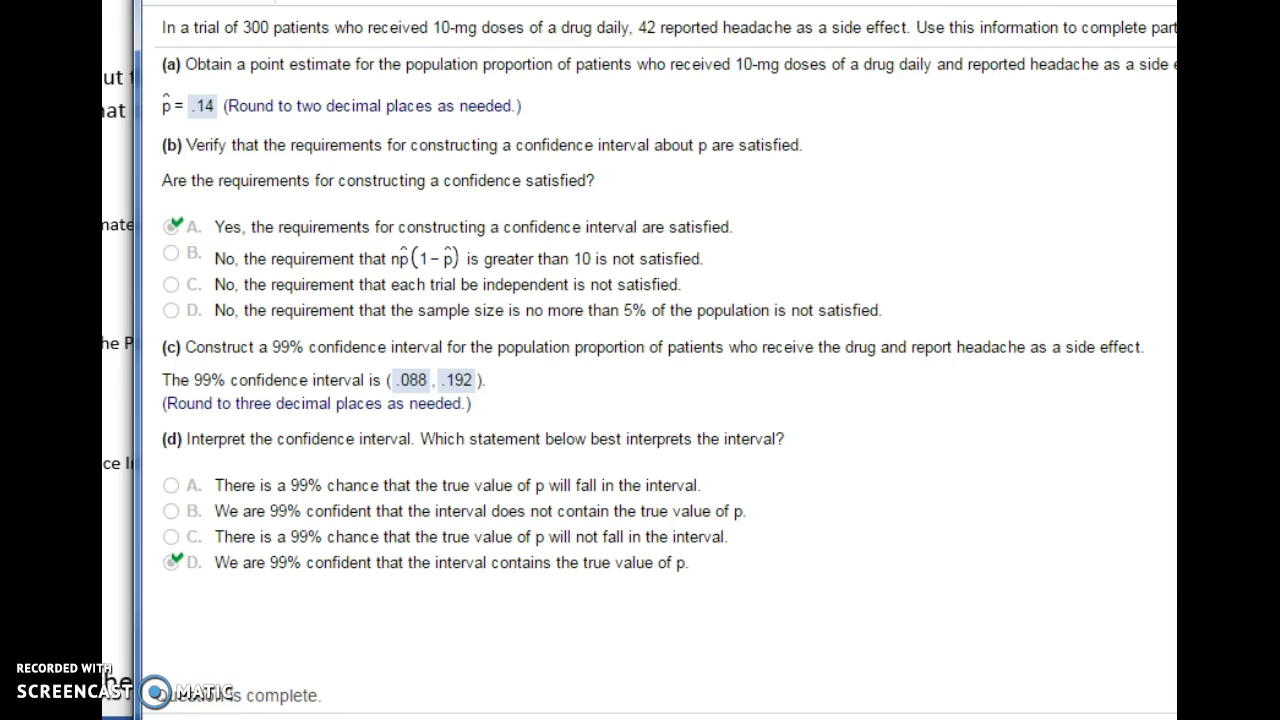
pyautogui.hotkey('alt', 'Tab')
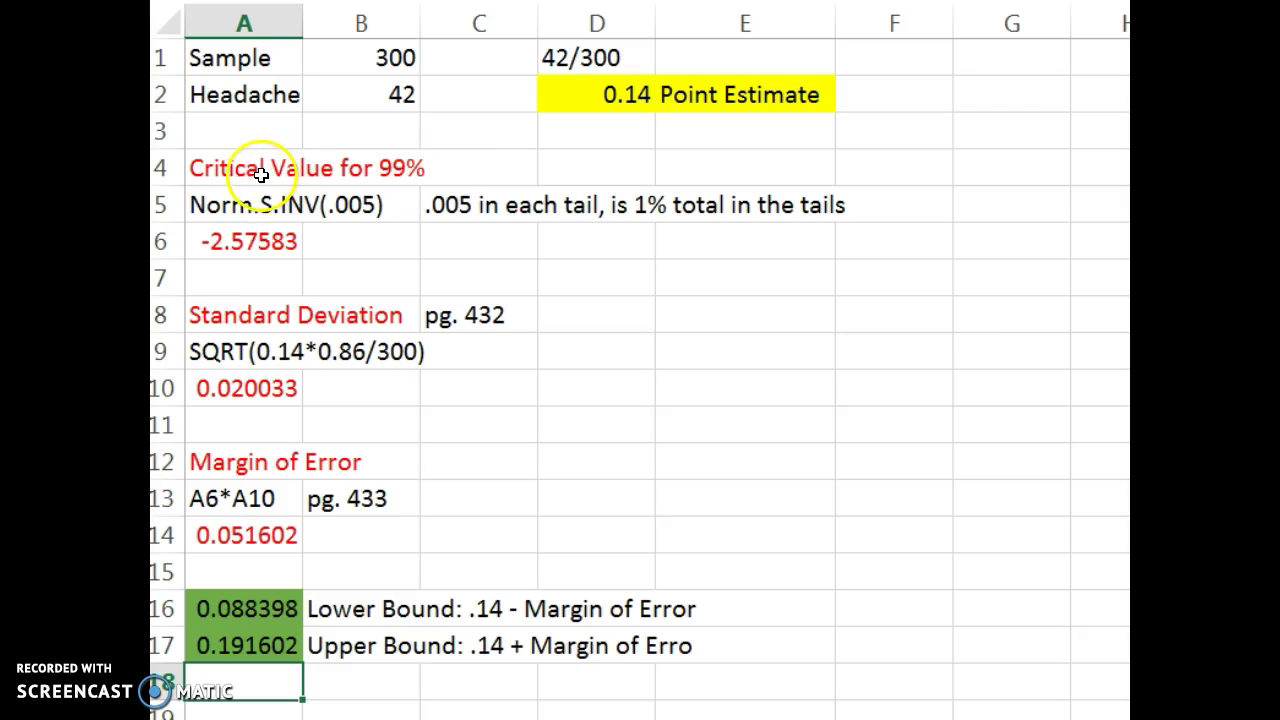
pyautogui.hotkey('alt', 'Tab')
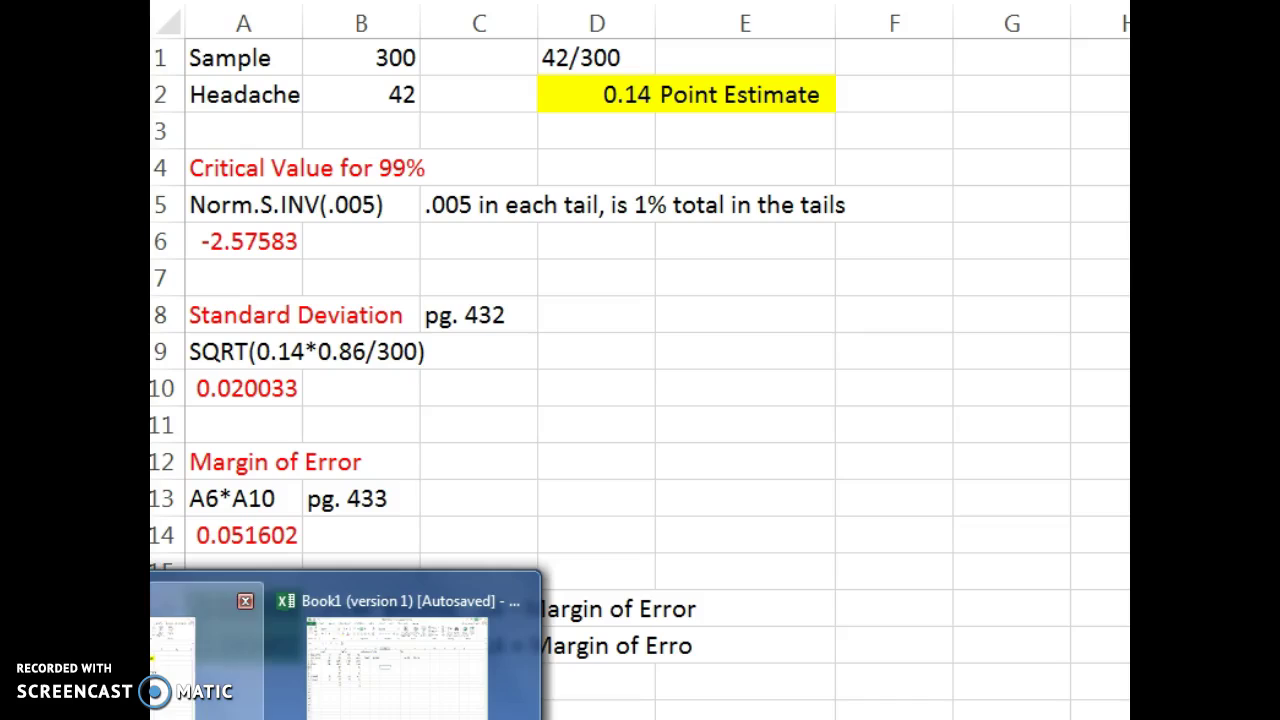
pyautogui.click(397, 655)
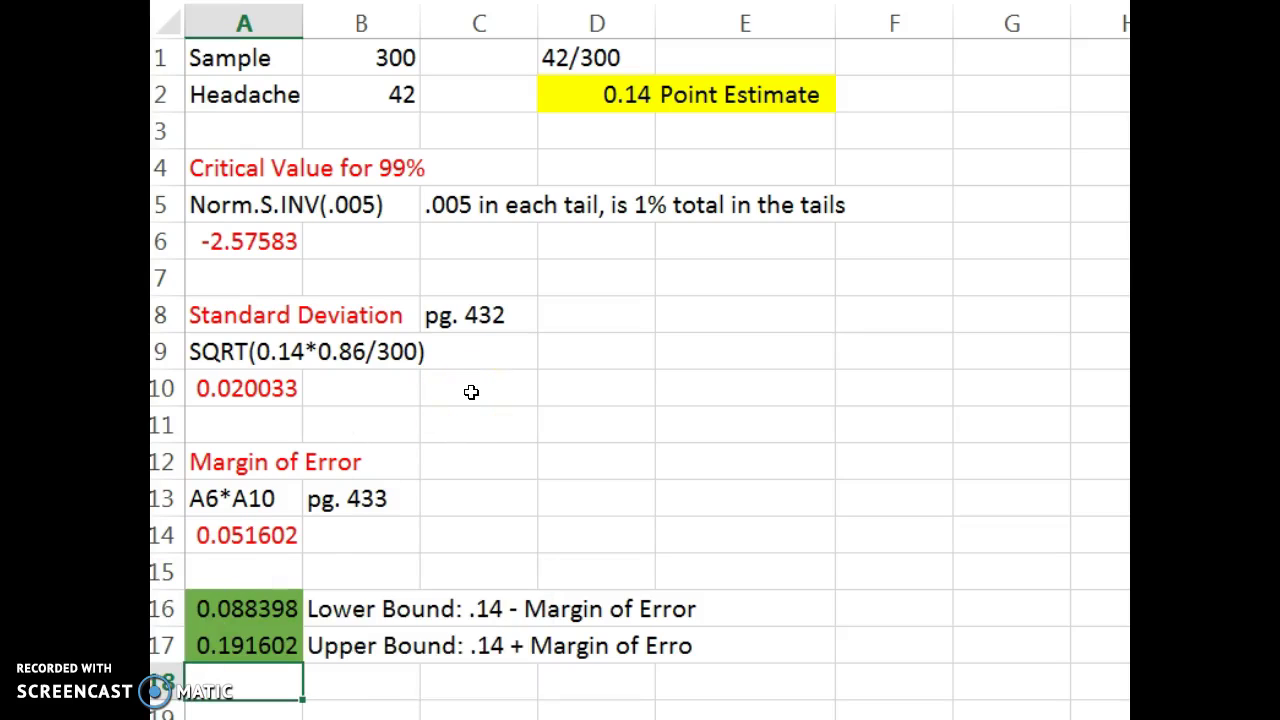